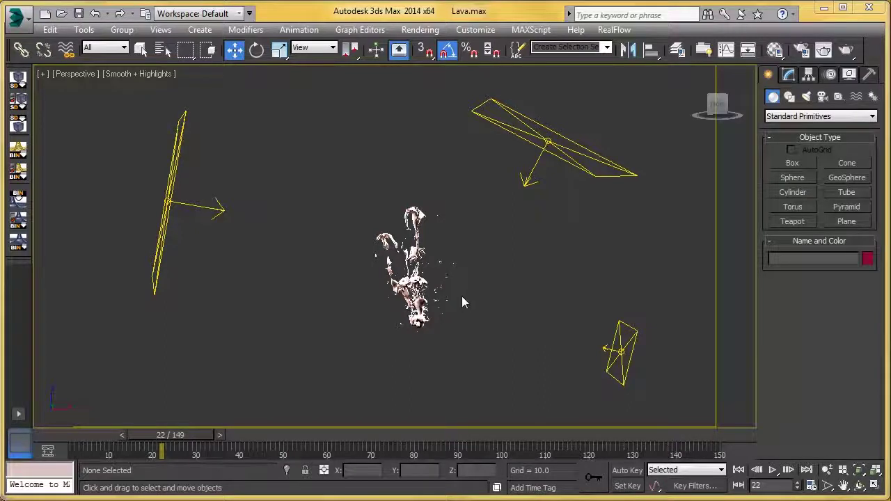
Bring up the RealFlow geometry object types and pick the MeshLoader without placing one in the scene
left_click(820, 116)
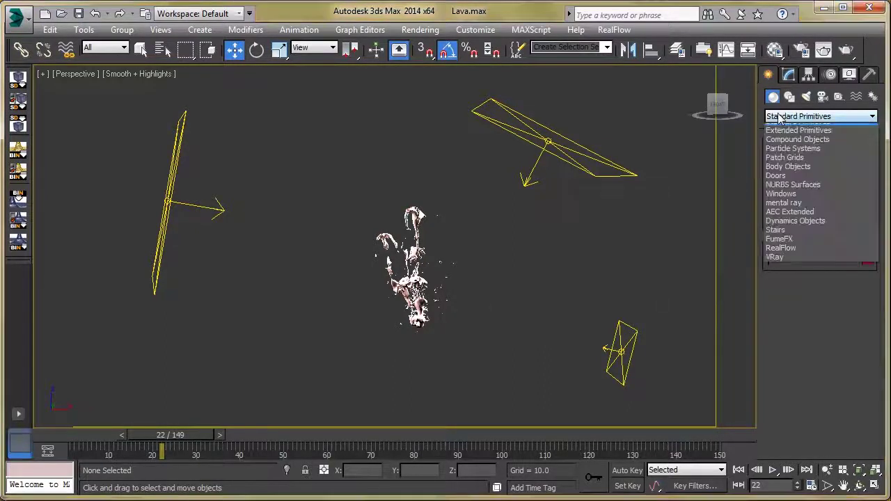
left_click(822, 254)
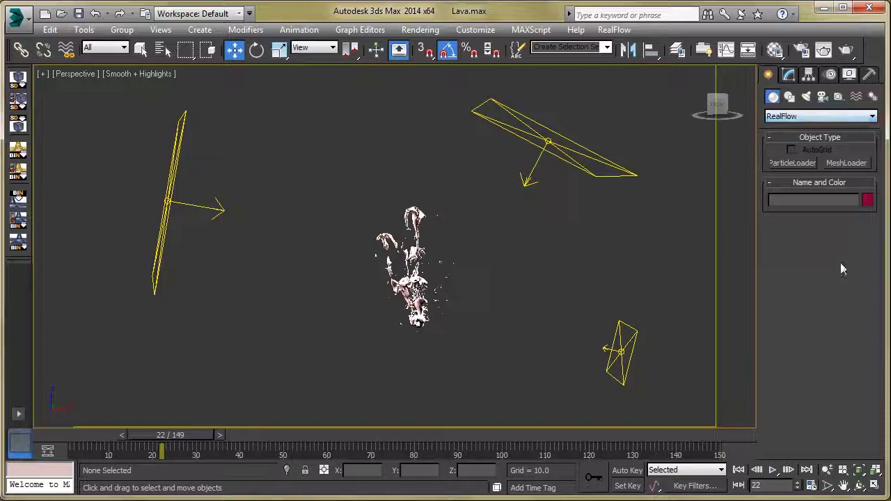
left_click(846, 165)
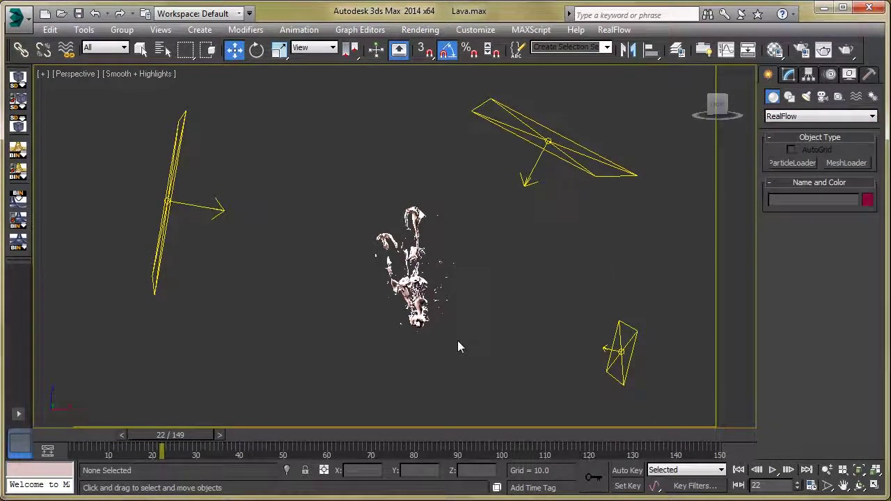
Examine the lava mesh loader's parameters and browse its BIN mesh sequence files, leaving the file choice cancelled
left_click(790, 75)
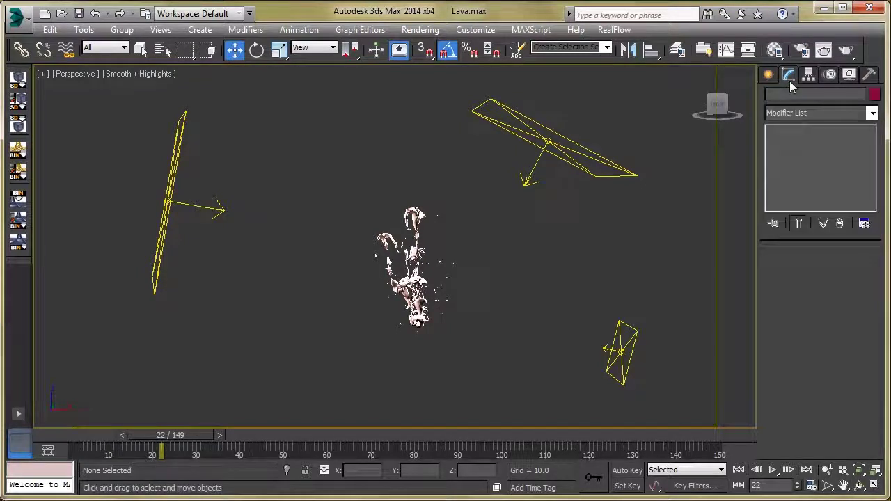
left_click(422, 285)
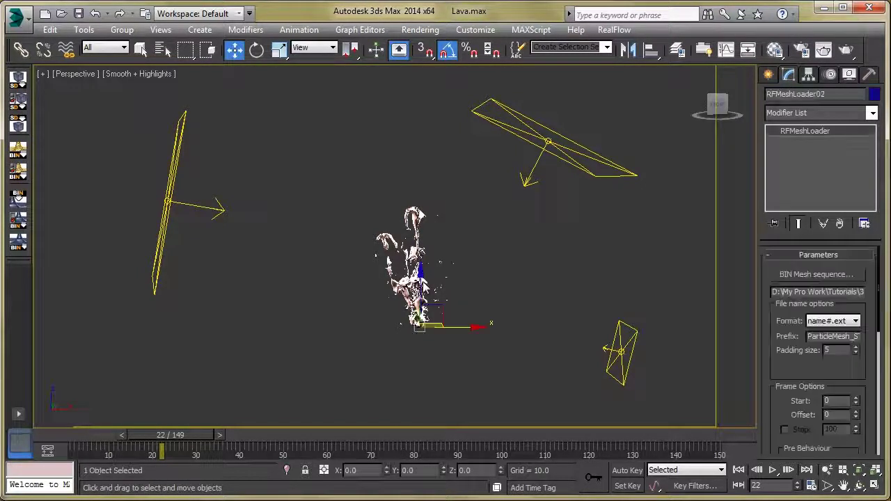
left_click(789, 276)
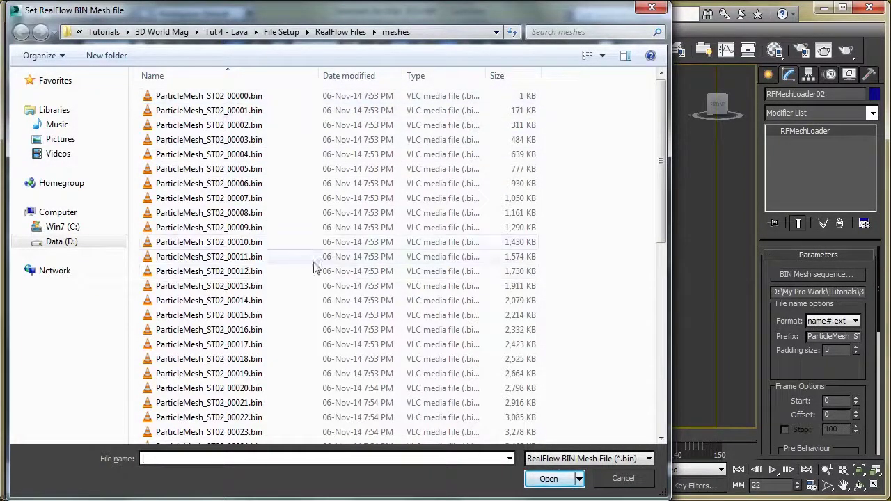
left_click(612, 481)
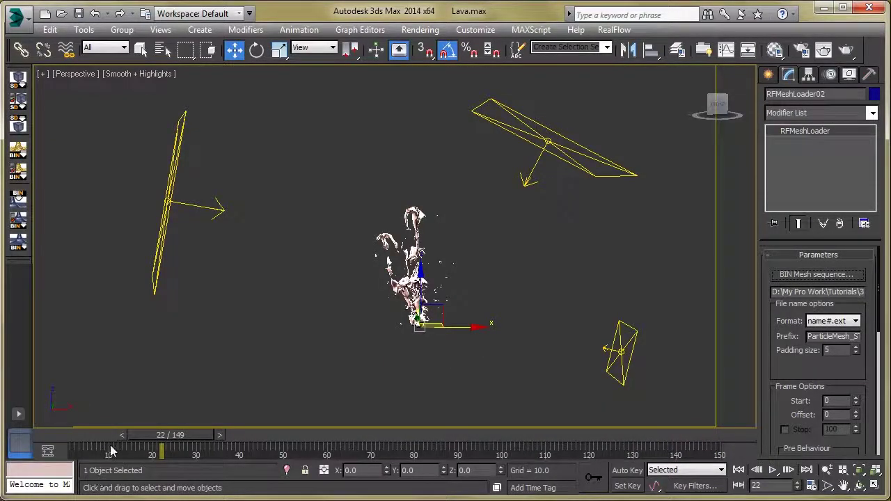
Set the animation time to frame 1 with the Move tool active
left_click_drag(158, 437, 75, 448)
key("w")
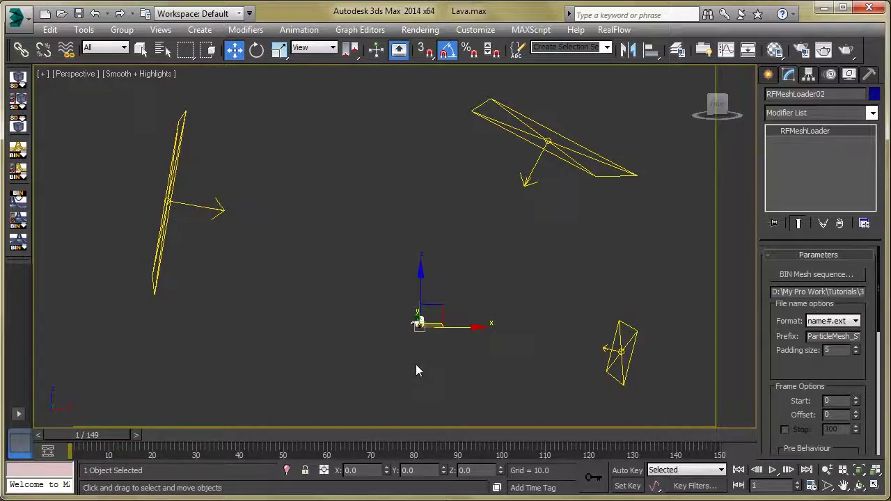
Examine the general and sub-surface scattering parameters of the lava's VRayFastSSS2 material, then close the Material Editor and clear the selection
key("m")
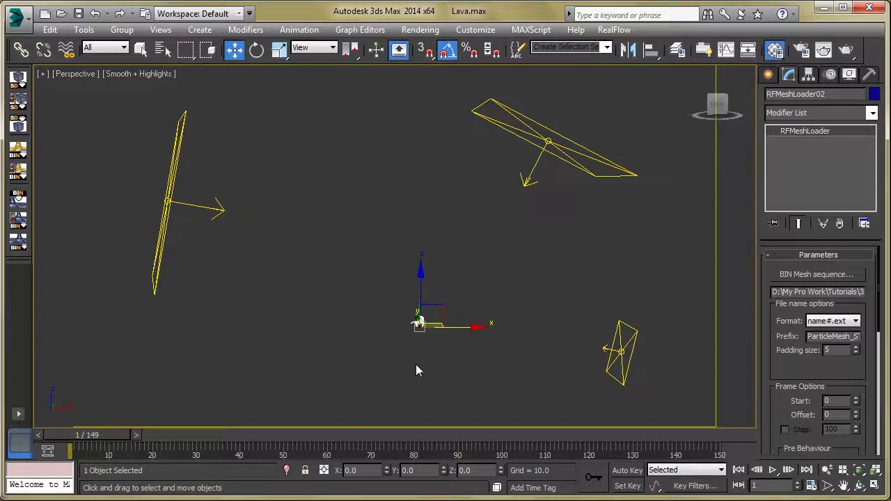
left_click_drag(129, 32, 149, 32)
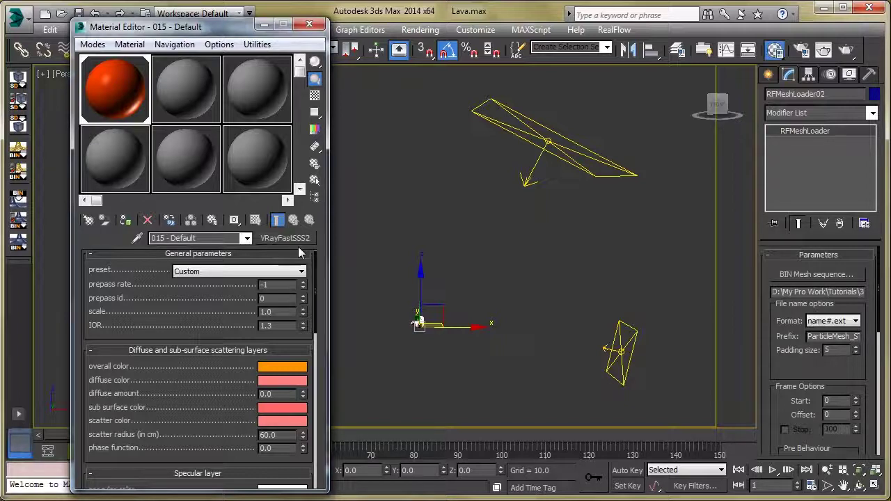
scroll(199, 315, "up", 1)
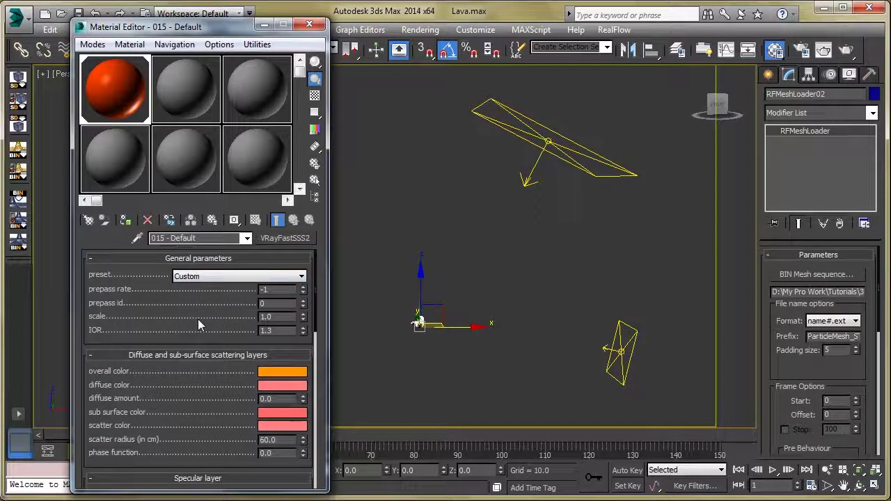
scroll(198, 316, "down", 1)
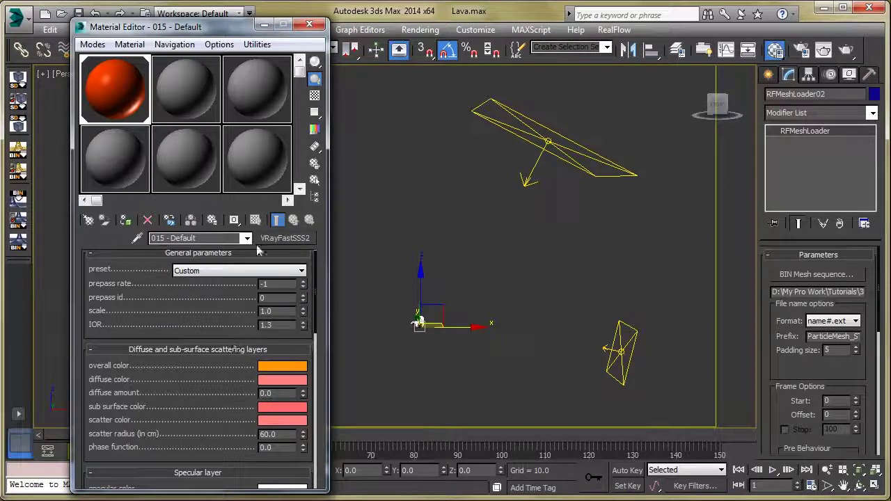
left_click(308, 25)
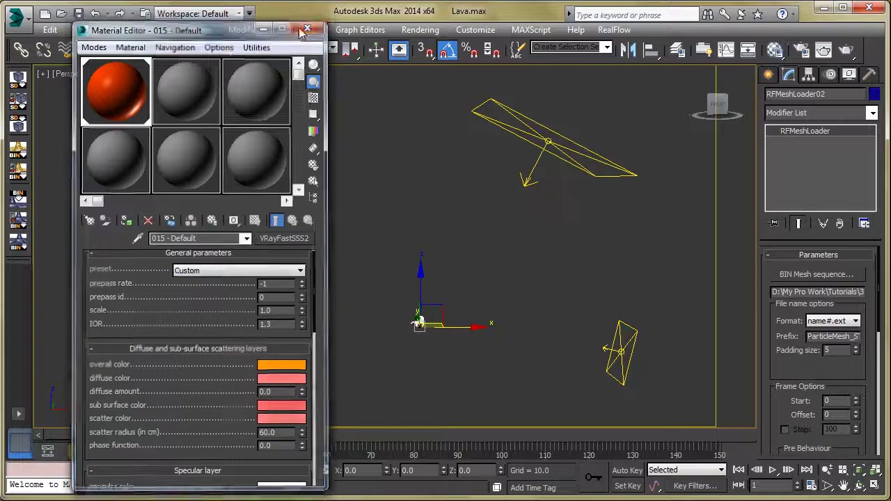
left_click(513, 268)
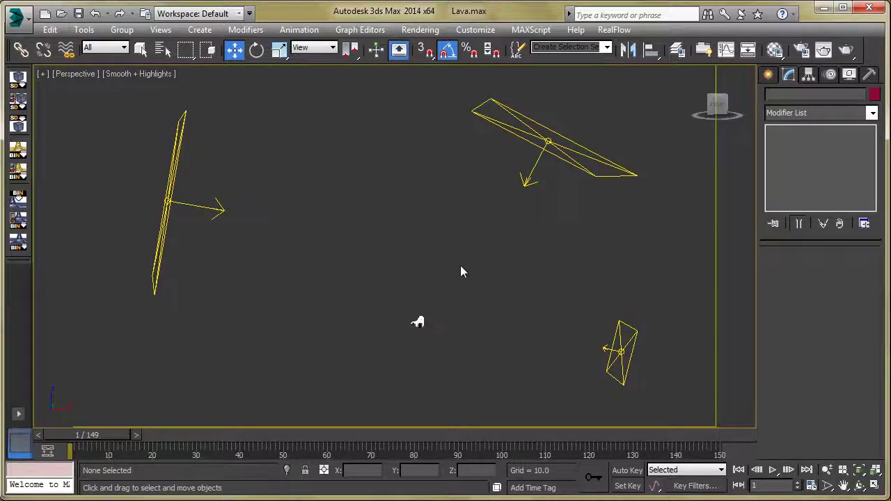
Examine the position, rotation, intensity and size of VRayLight02, the large plane light to the left of the lava
left_click(220, 222)
scroll(769, 272, "up", 5)
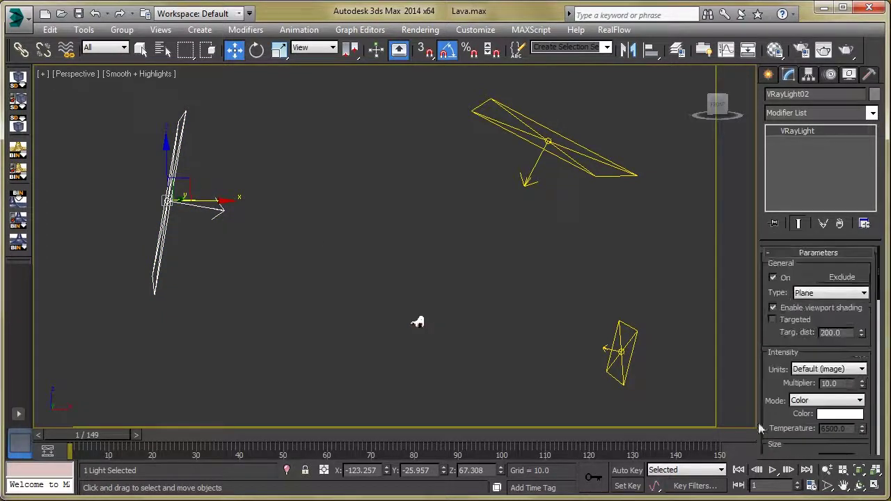
scroll(766, 299, "up", 1)
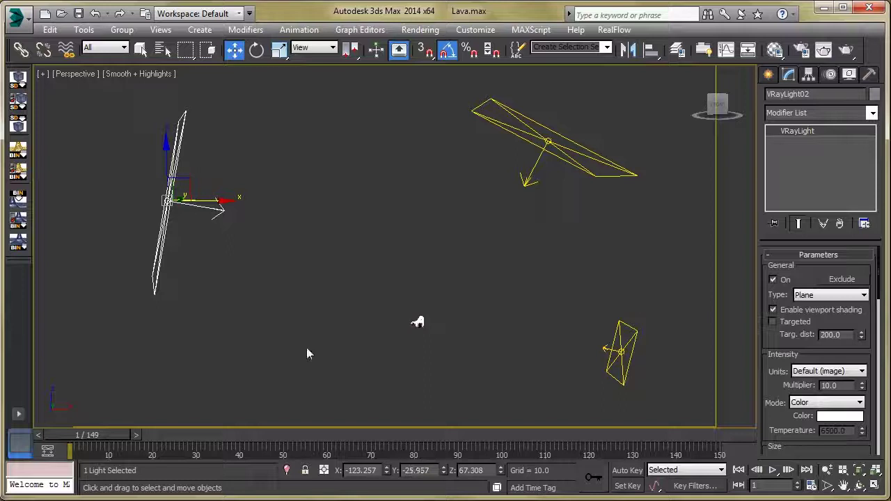
right_click(197, 194)
left_click(217, 207)
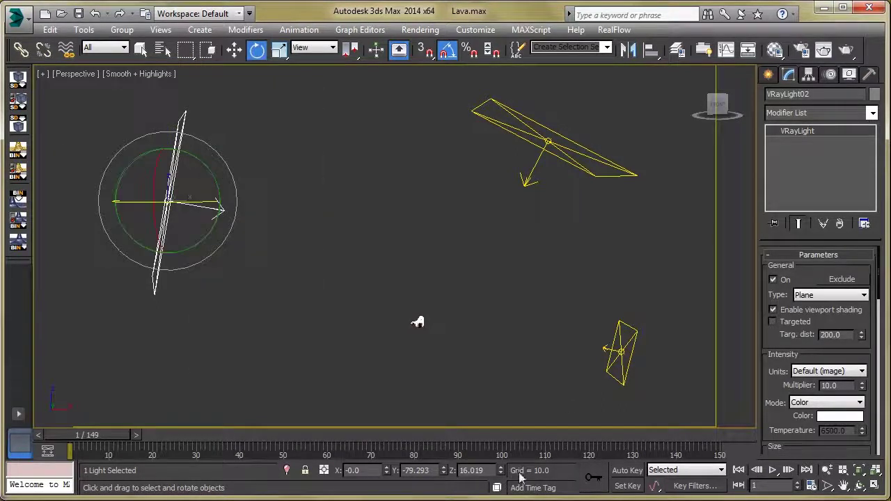
right_click(273, 154)
left_click(290, 168)
scroll(831, 346, "down", 2)
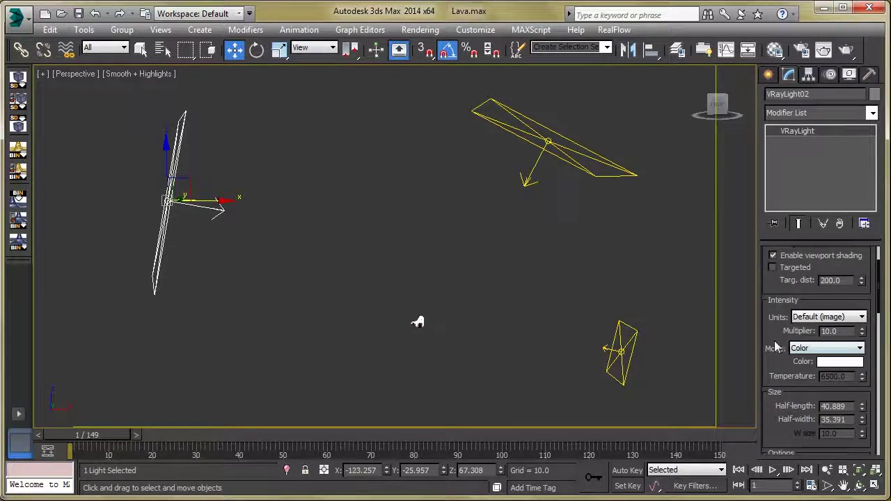
scroll(821, 362, "down", 1)
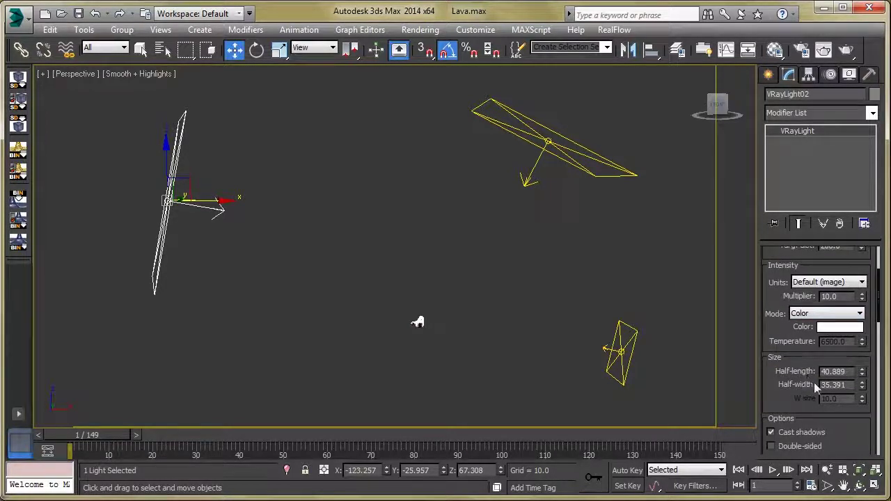
scroll(787, 397, "up", 1)
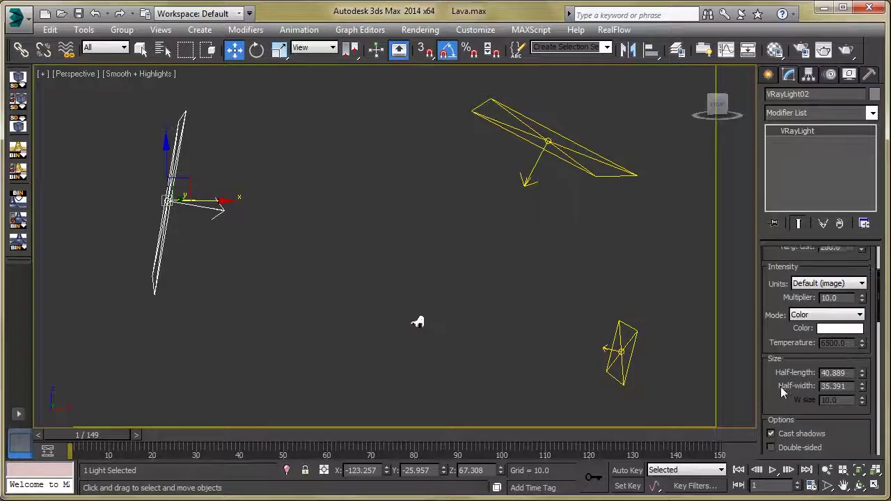
Examine the position, rotation, intensity, size and options of VRayLight01, the large plane light above the lava
left_click(546, 155)
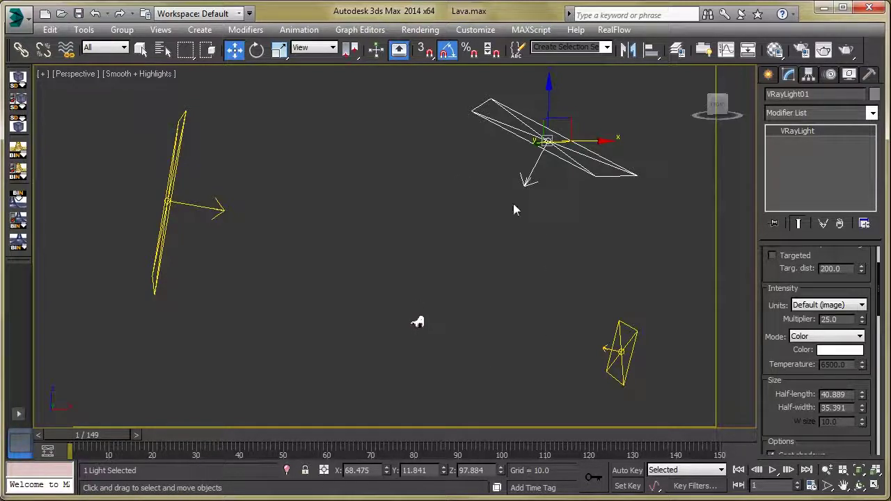
right_click(541, 150)
left_click(561, 178)
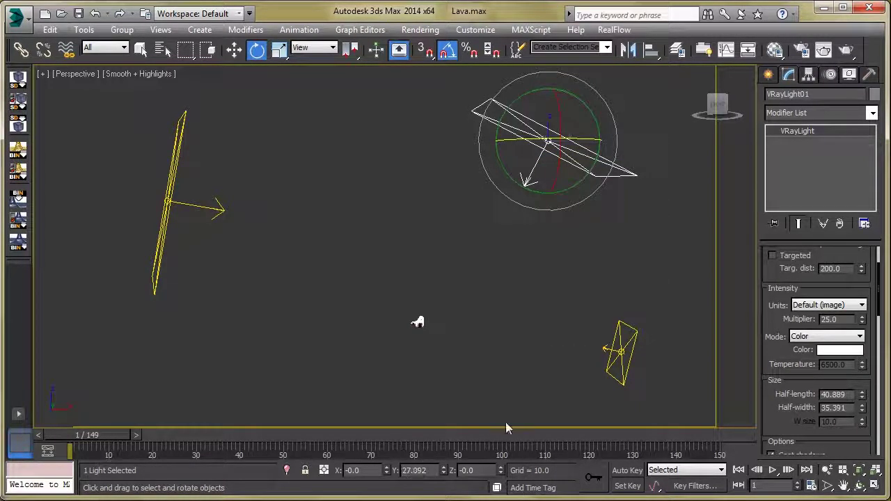
right_click(573, 164)
left_click(588, 185)
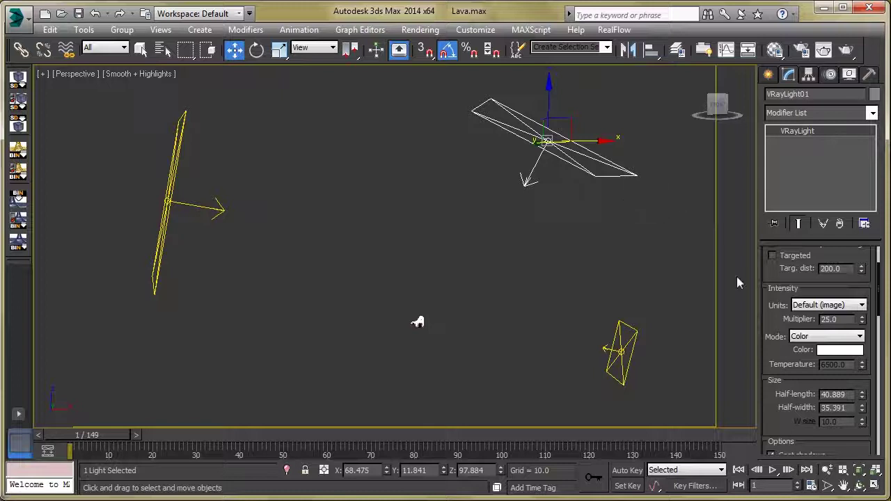
scroll(776, 327, "down", 1)
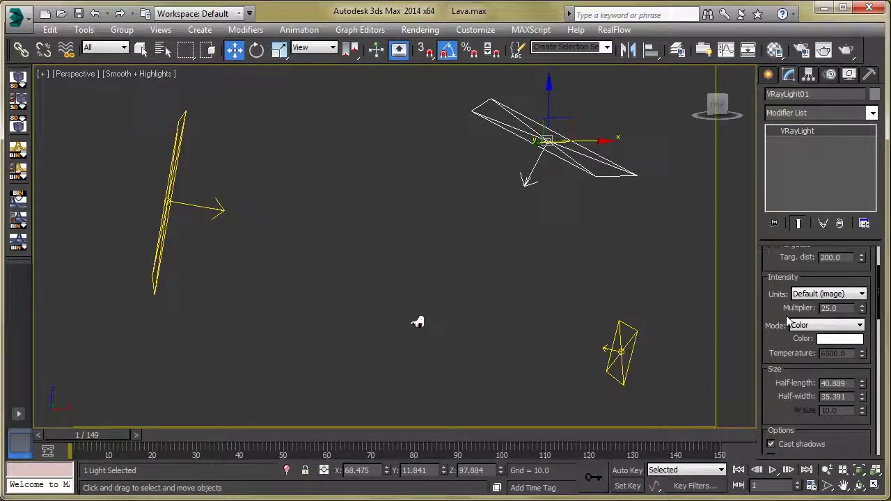
scroll(806, 392, "down", 3)
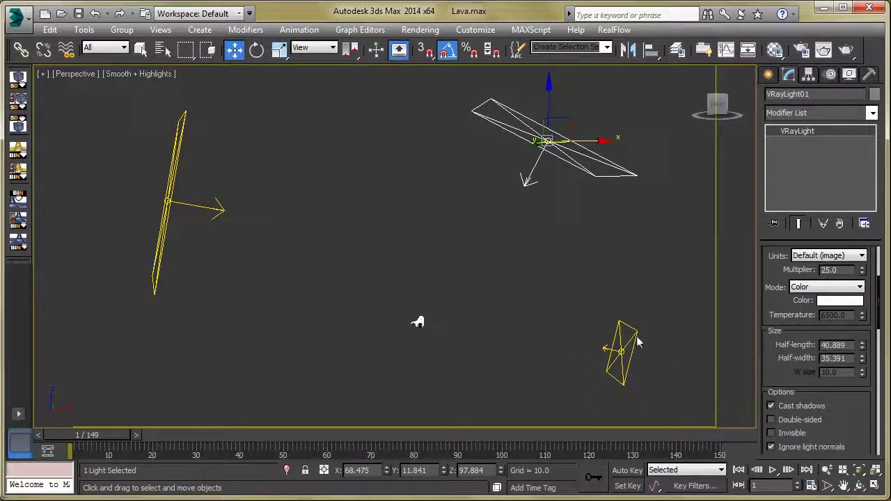
Examine the position, rotation, intensity and size of VRayLight03, the small plane light low on the right, then deselect it
left_click(622, 352)
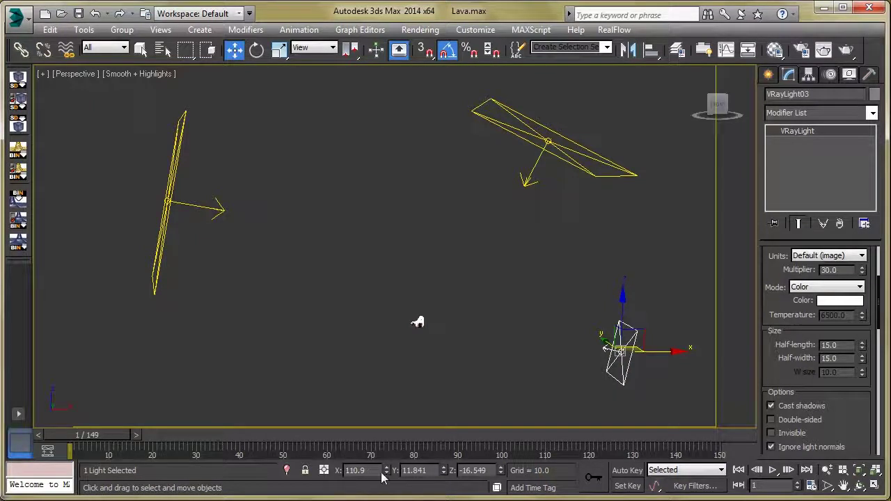
right_click(622, 350)
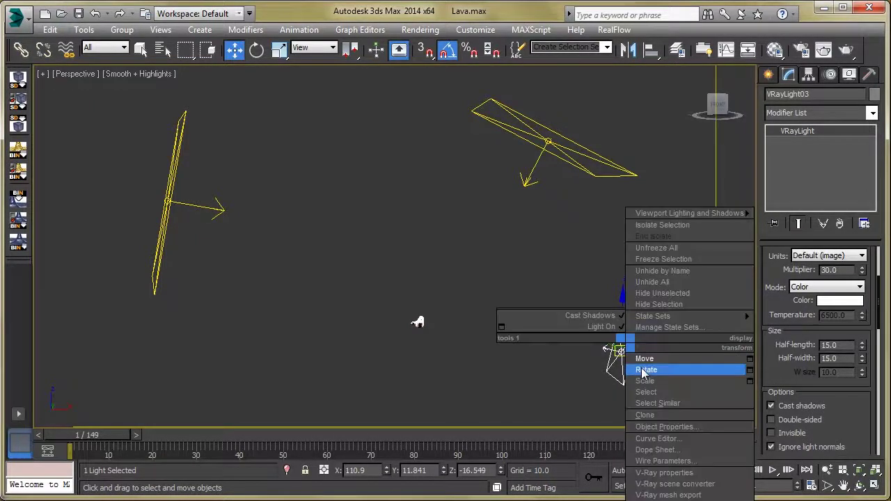
left_click(646, 370)
key("w")
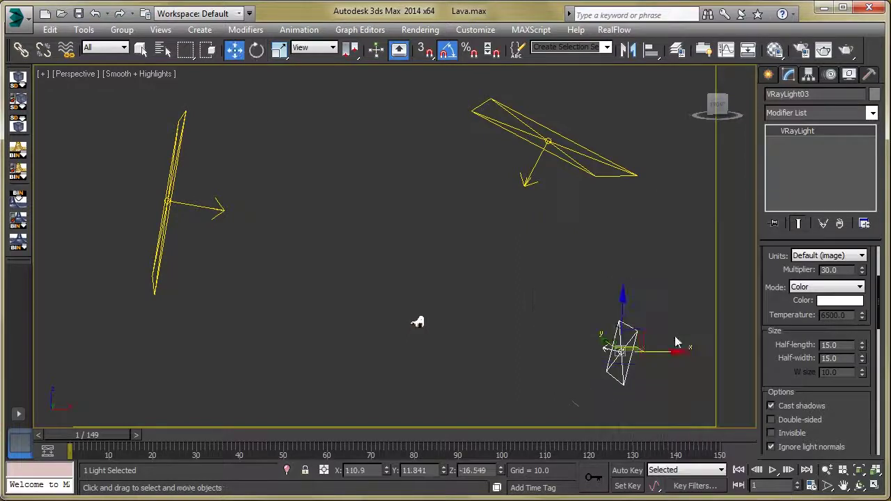
scroll(779, 291, "up", 1)
scroll(780, 291, "up", 2)
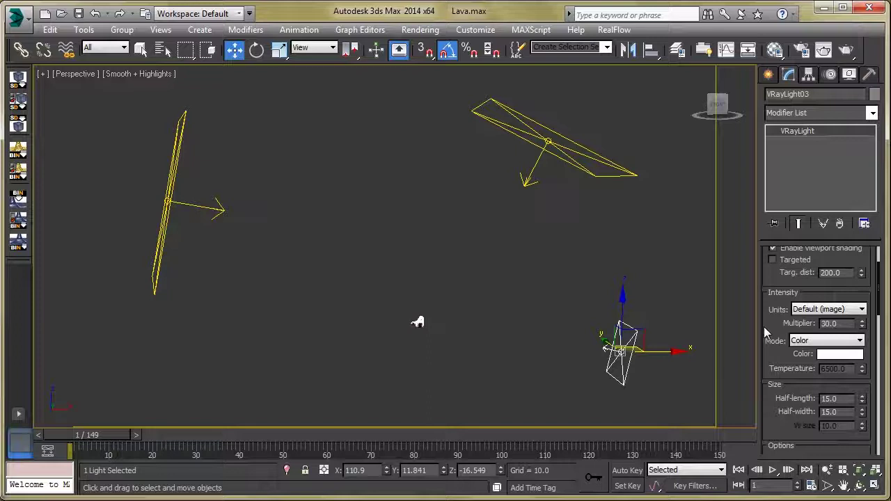
scroll(773, 325, "down", 1)
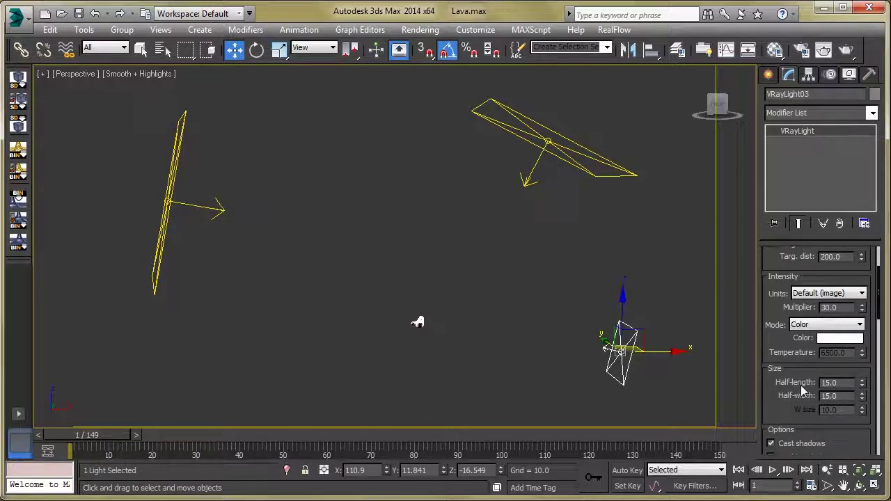
scroll(780, 390, "down", 5)
scroll(779, 390, "up", 10)
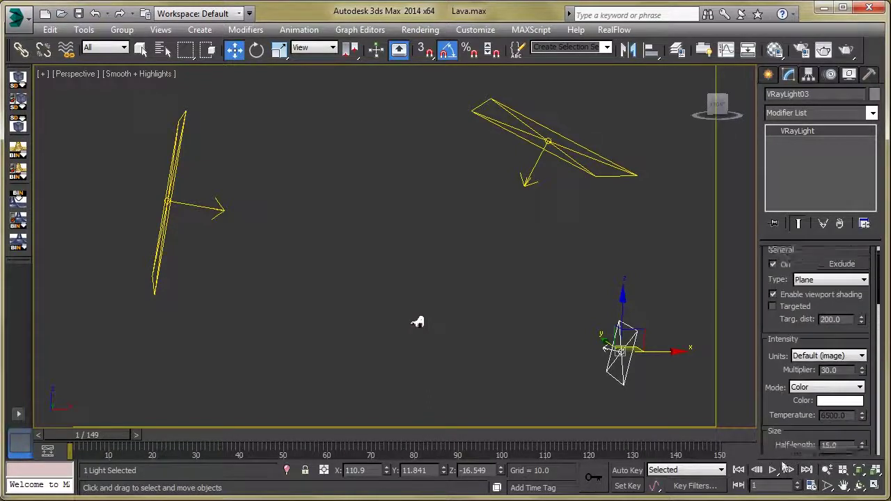
left_click(496, 299)
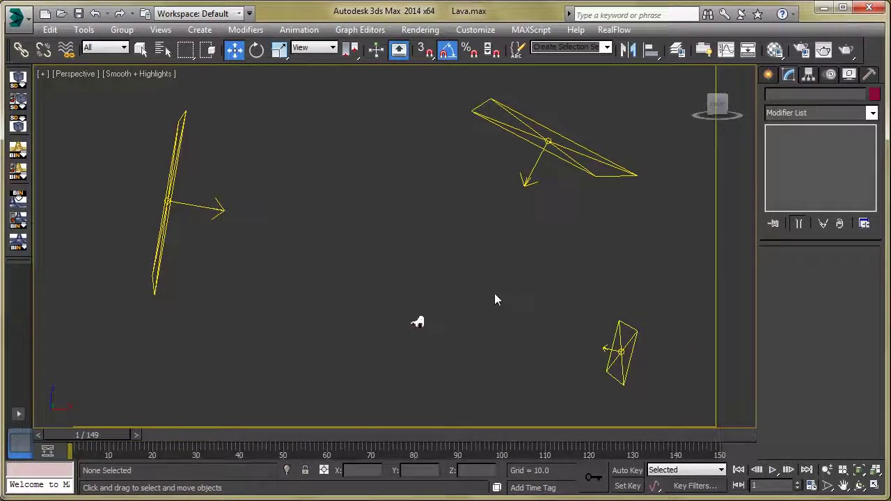
Open the render setup and check which production renderer is assigned and which others are available, then collapse the renderer assignment settings
key("F10")
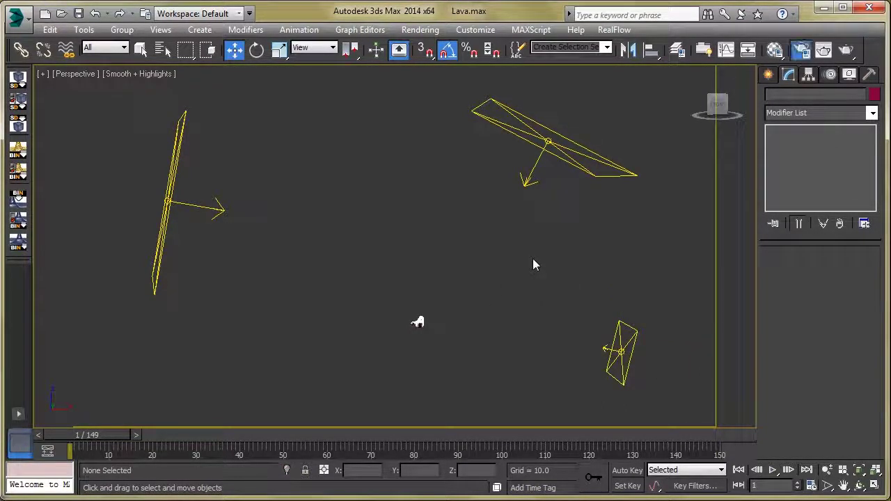
left_click_drag(296, 23, 312, 29)
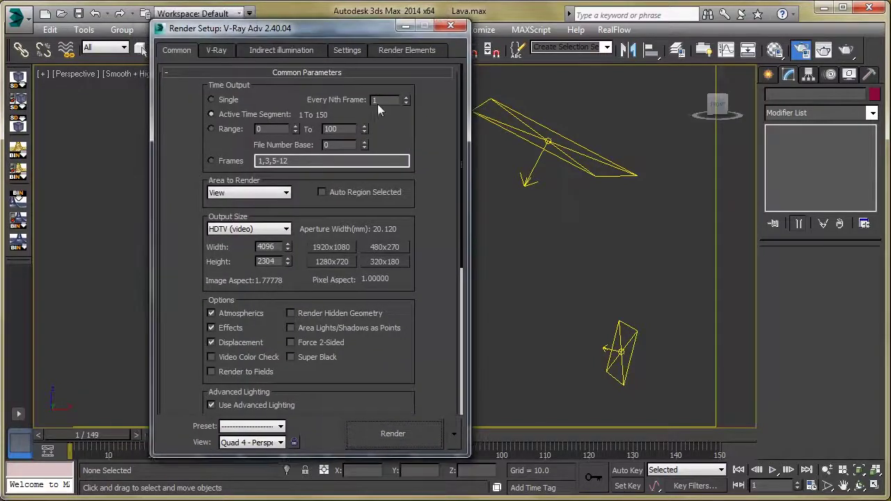
scroll(442, 334, "down", 3)
scroll(431, 397, "down", 5)
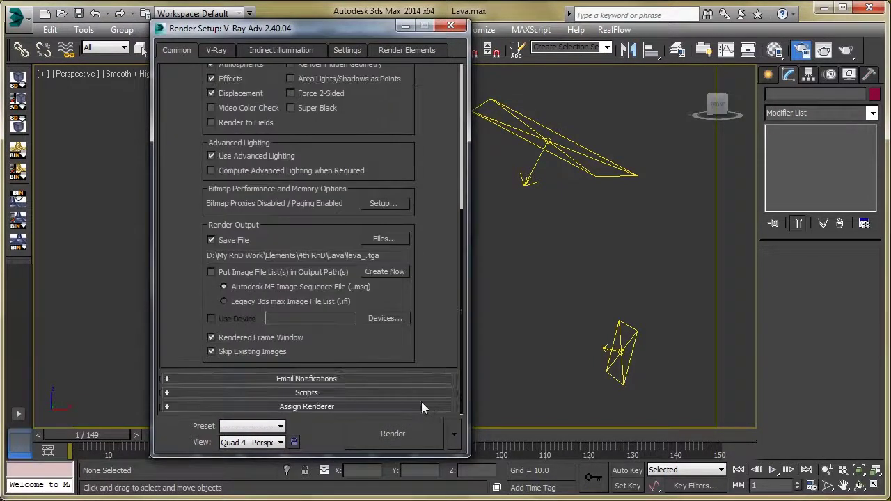
left_click(326, 406)
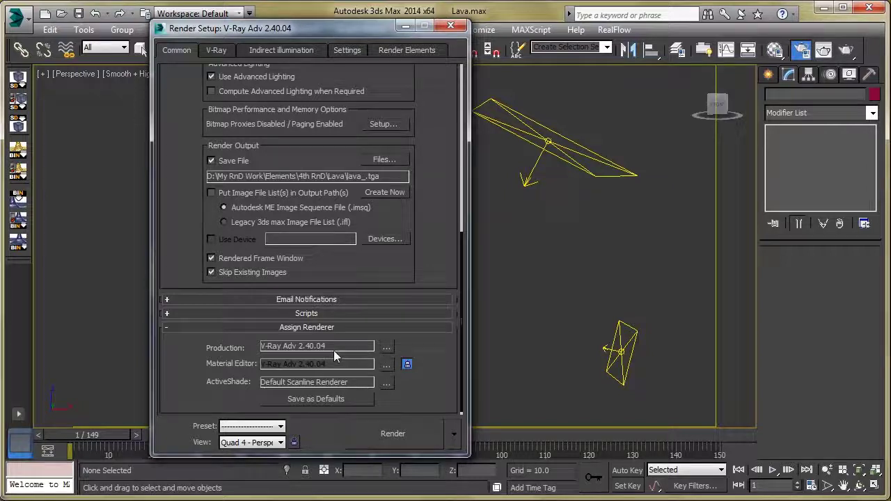
left_click(387, 348)
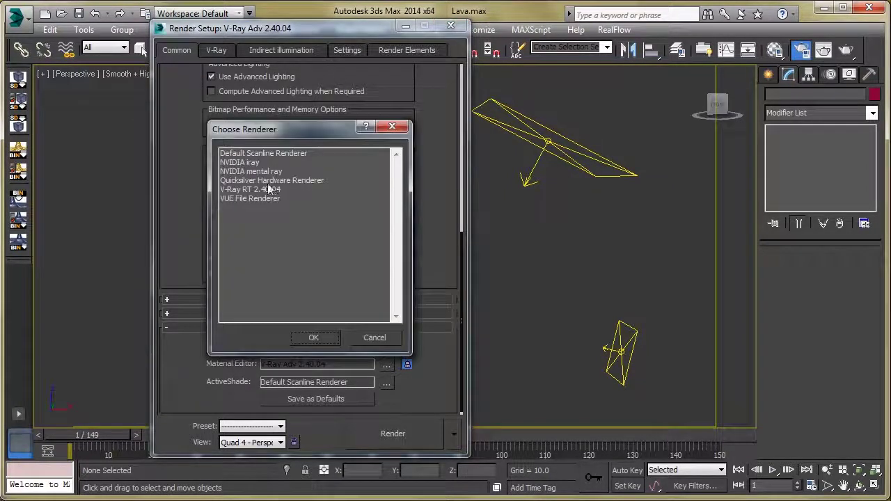
left_click(381, 336)
left_click(397, 327)
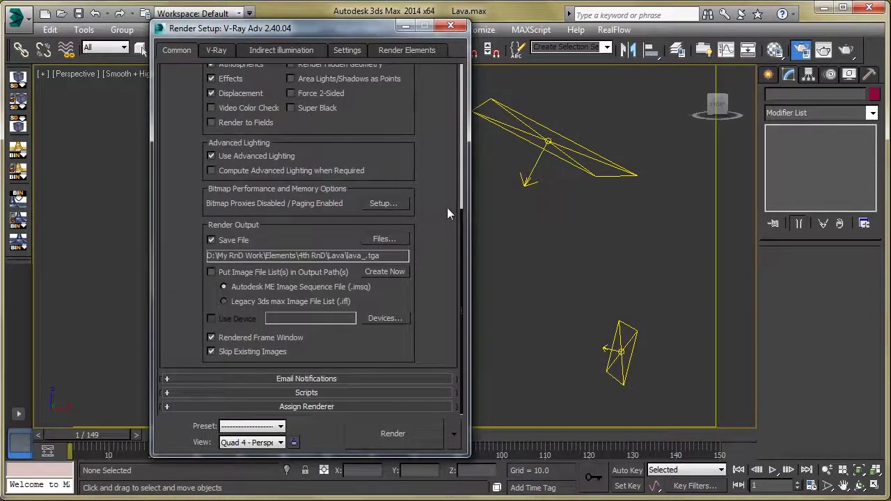
Examine the common render parameters: time output, output size, options and the render output file path
scroll(426, 288, "up", 3)
left_click_drag(426, 118, 362, 227)
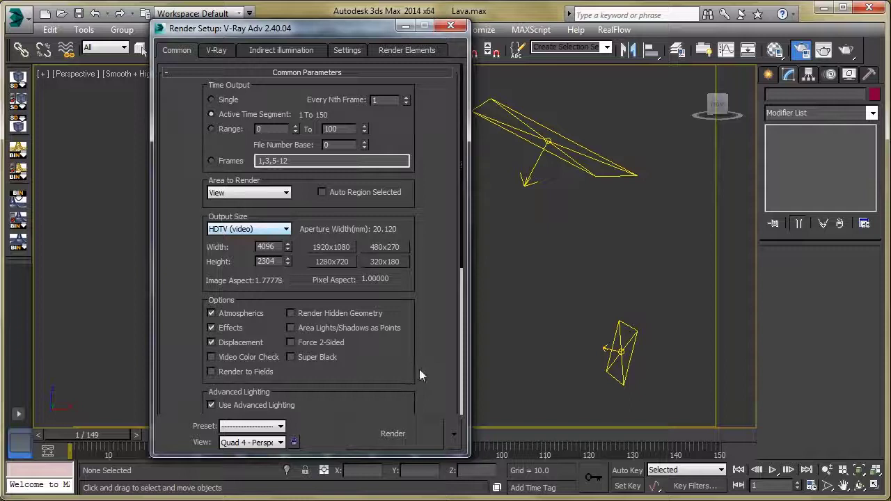
left_click_drag(419, 369, 414, 154)
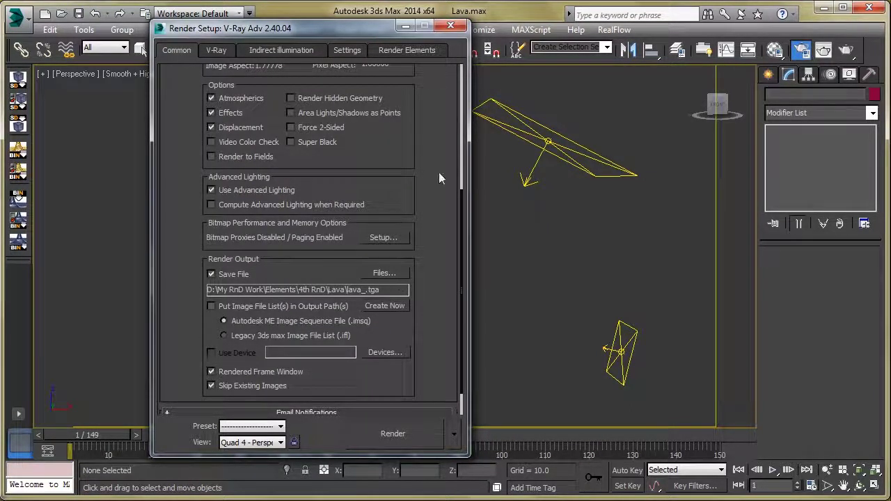
scroll(404, 293, "up", 5)
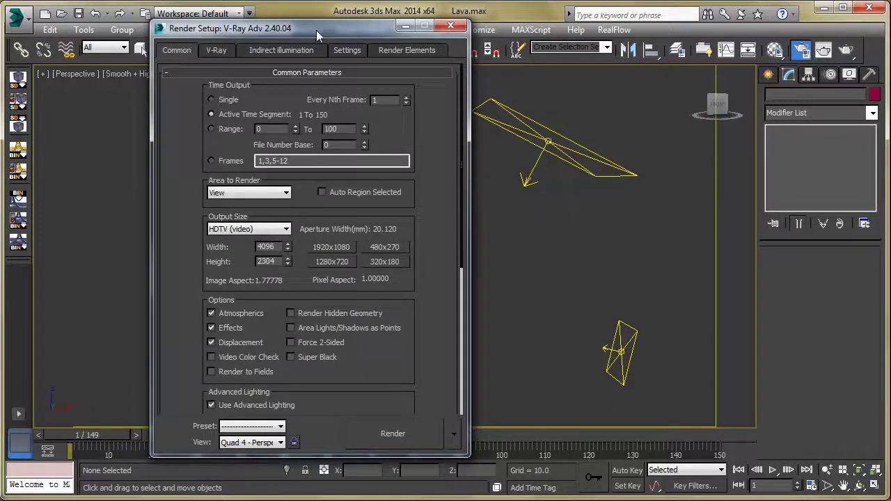
Move the Render Setup window aside so that it uncovers the lava mesh and the large plane light VRayLight02
left_click_drag(319, 32, 607, 50)
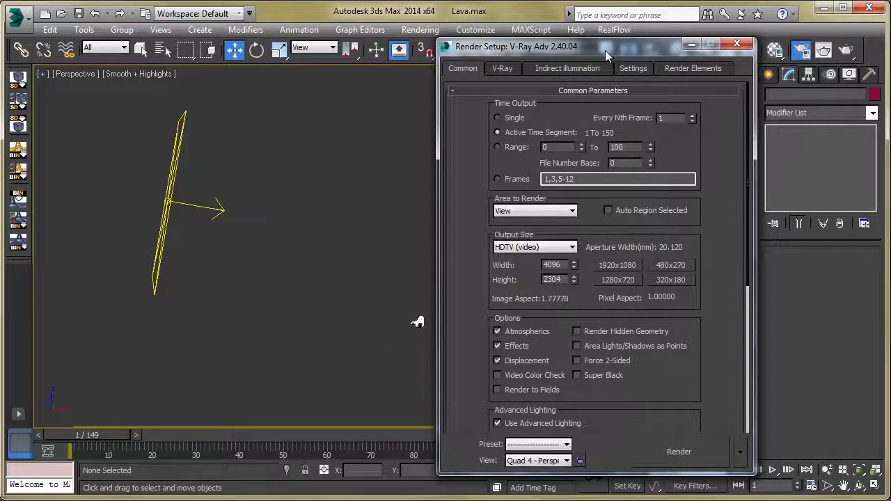
left_click_drag(607, 51, 614, 40)
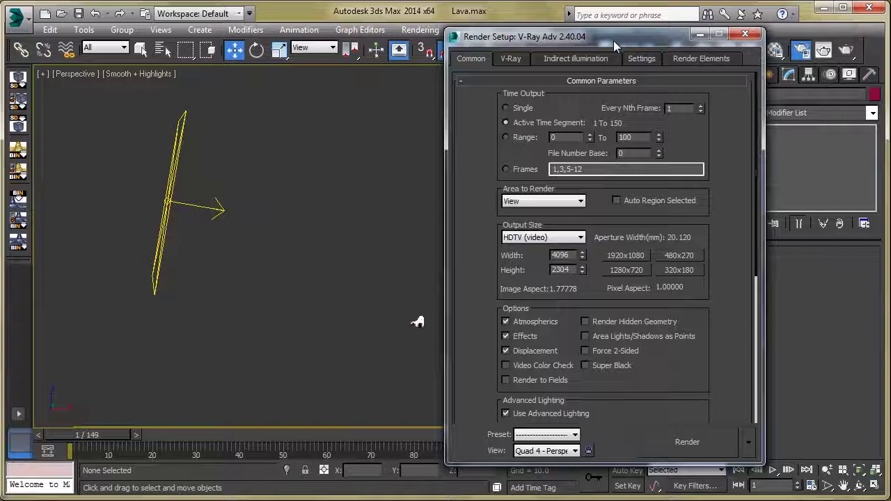
left_click_drag(613, 41, 619, 38)
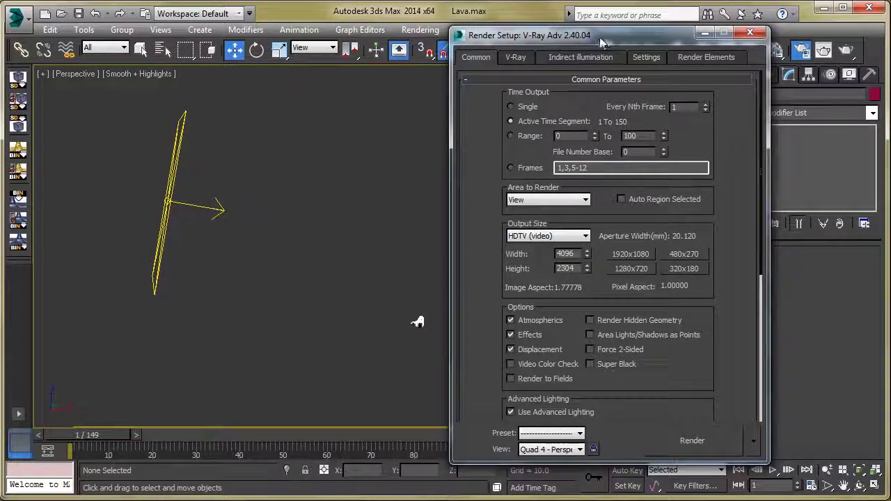
left_click_drag(600, 37, 607, 35)
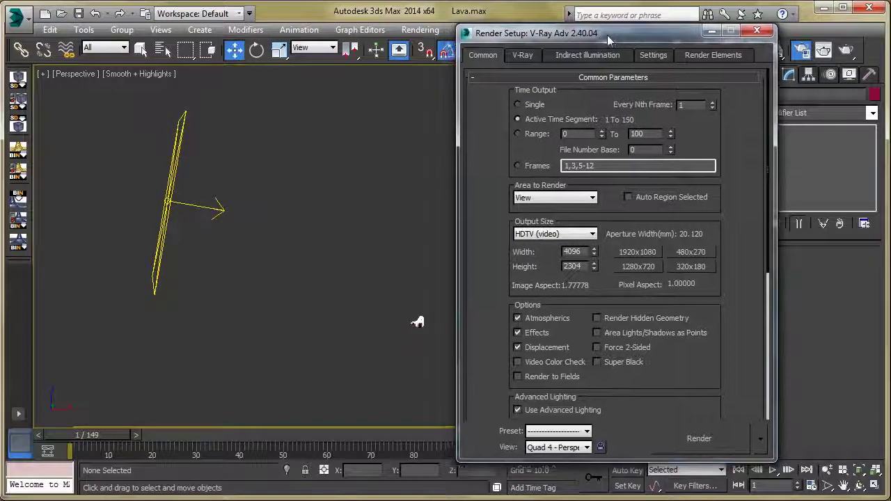